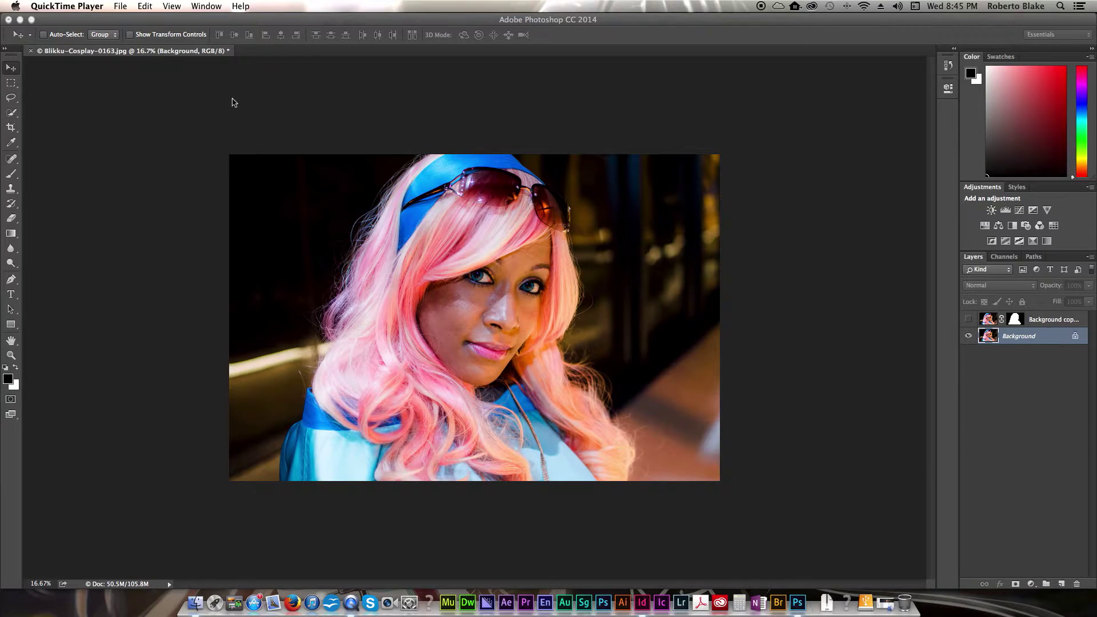
# Step: Open Select > Focus Area in Photoshop and review its View preview options
pyautogui.click(257, 111)
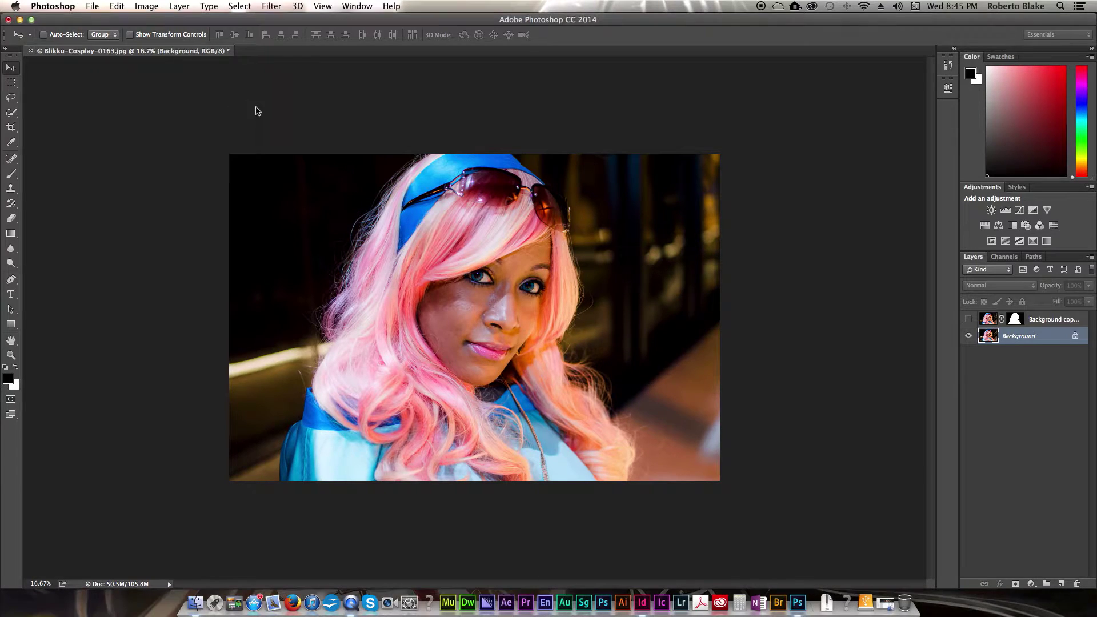
pyautogui.click(241, 7)
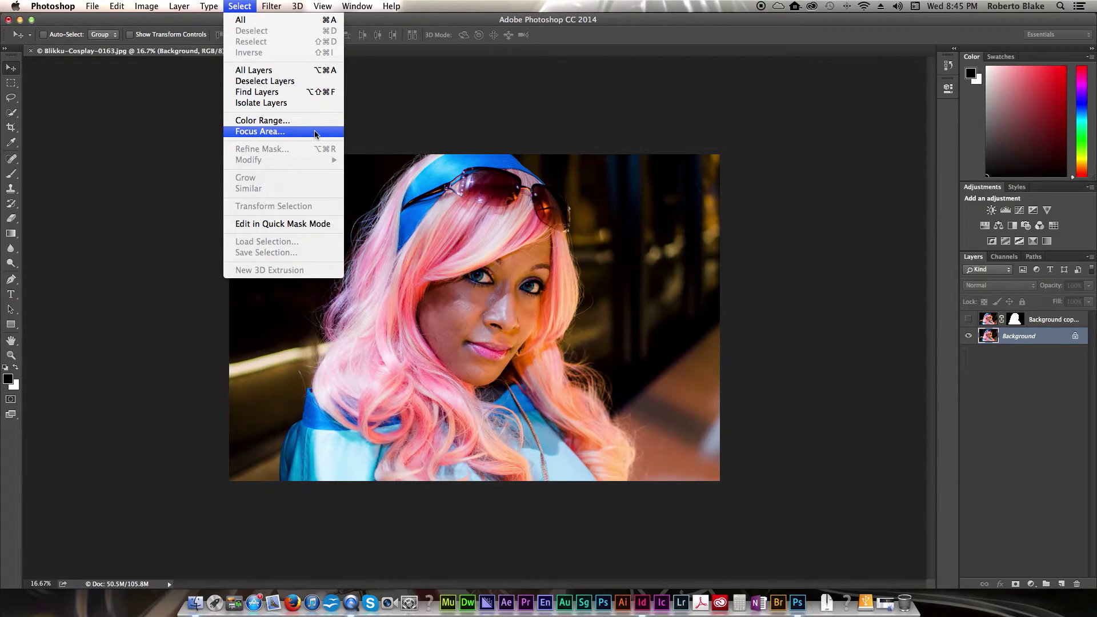
pyautogui.click(315, 133)
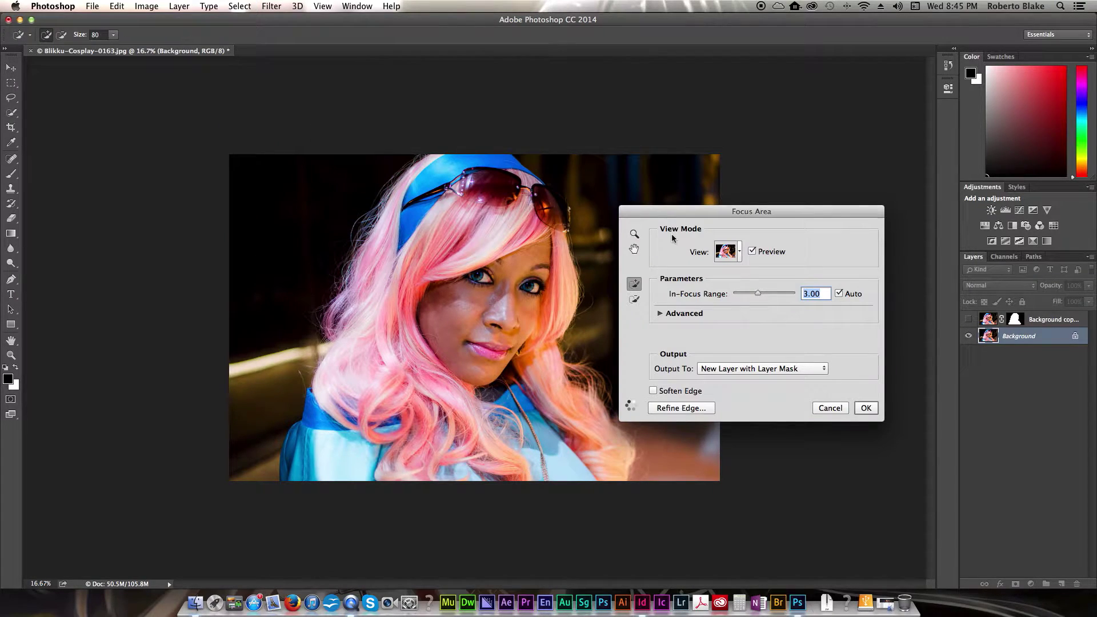
pyautogui.click(741, 253)
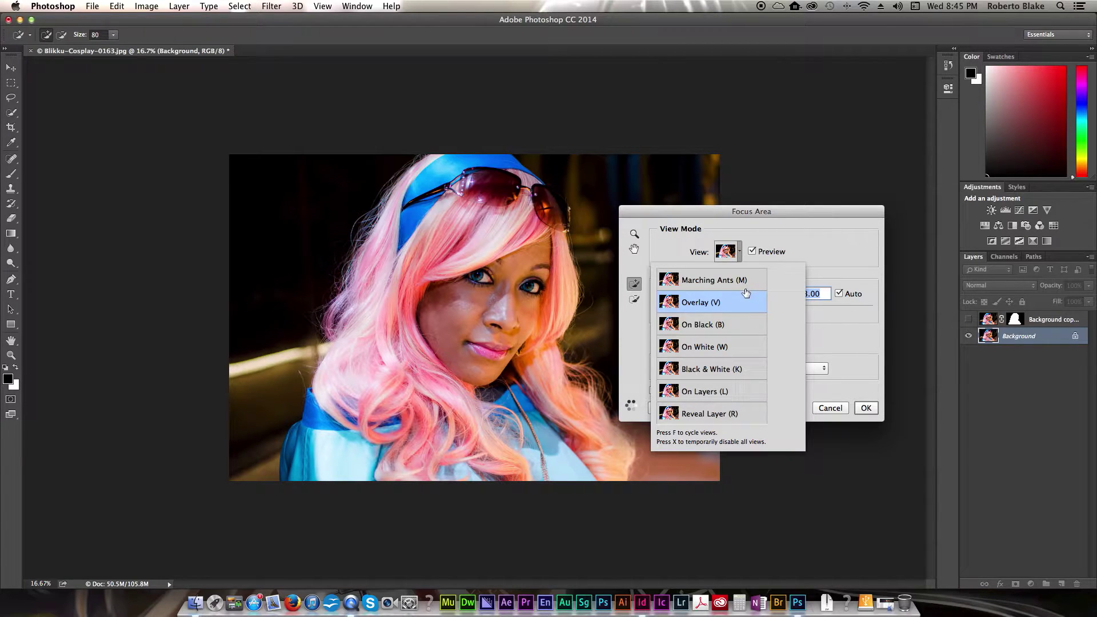
pyautogui.click(827, 235)
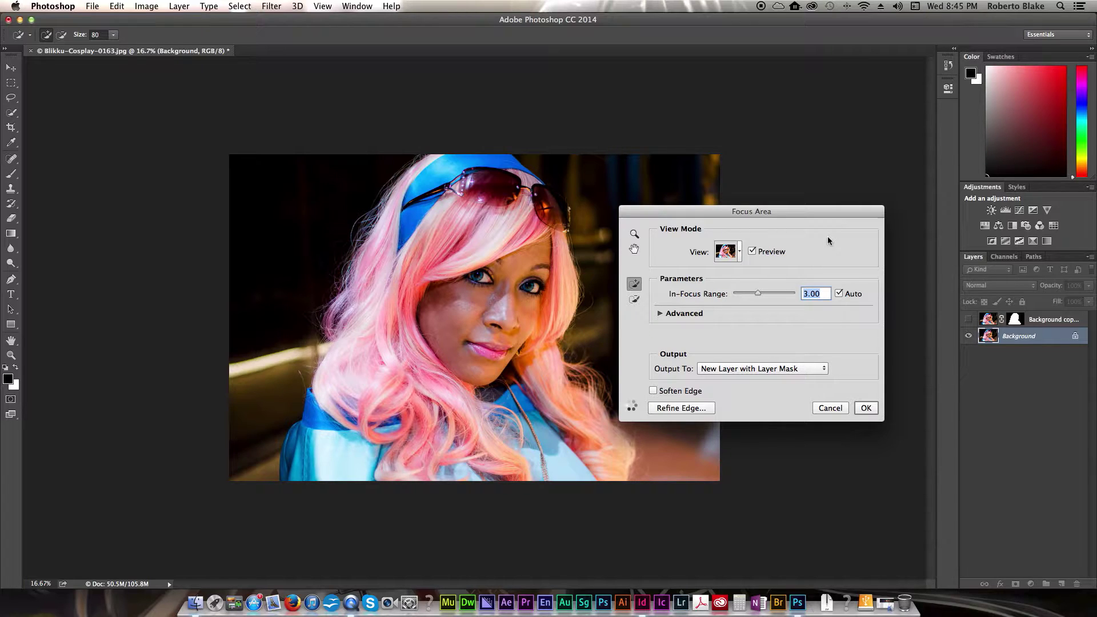
# Step: Set In-Focus Range to 4.00 and paint the light-blue clothing and chest/necklace into the selection
pyautogui.moveTo(804, 211); pyautogui.dragTo(912, 216)
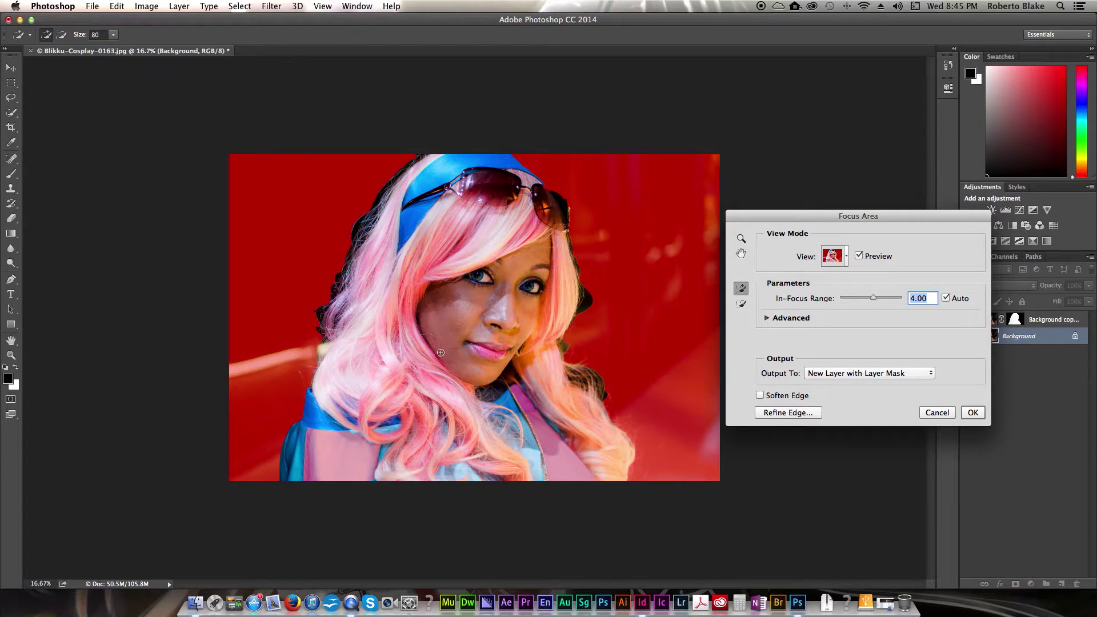
pyautogui.moveTo(346, 437)
pyautogui.mouseDown()
pyautogui.moveTo(307, 467)
pyautogui.moveTo(319, 419)
pyautogui.moveTo(317, 474)
pyautogui.moveTo(323, 444)
pyautogui.moveTo(341, 432)
pyautogui.moveTo(344, 483)
pyautogui.moveTo(366, 431)
pyautogui.moveTo(363, 459)
pyautogui.mouseUp()
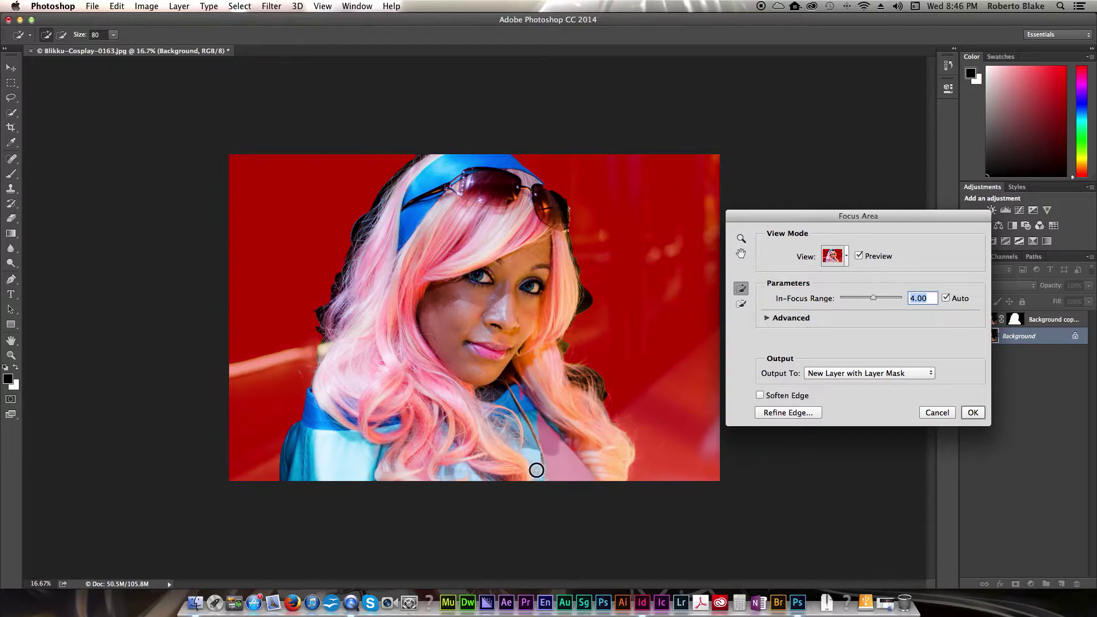
pyautogui.moveTo(536, 468)
pyautogui.mouseDown()
pyautogui.moveTo(554, 435)
pyautogui.moveTo(549, 472)
pyautogui.moveTo(522, 418)
pyautogui.moveTo(530, 396)
pyautogui.moveTo(504, 369)
pyautogui.moveTo(522, 375)
pyautogui.moveTo(507, 380)
pyautogui.moveTo(576, 456)
pyautogui.moveTo(559, 489)
pyautogui.moveTo(567, 464)
pyautogui.moveTo(576, 498)
pyautogui.moveTo(586, 459)
pyautogui.moveTo(596, 480)
pyautogui.mouseUp()
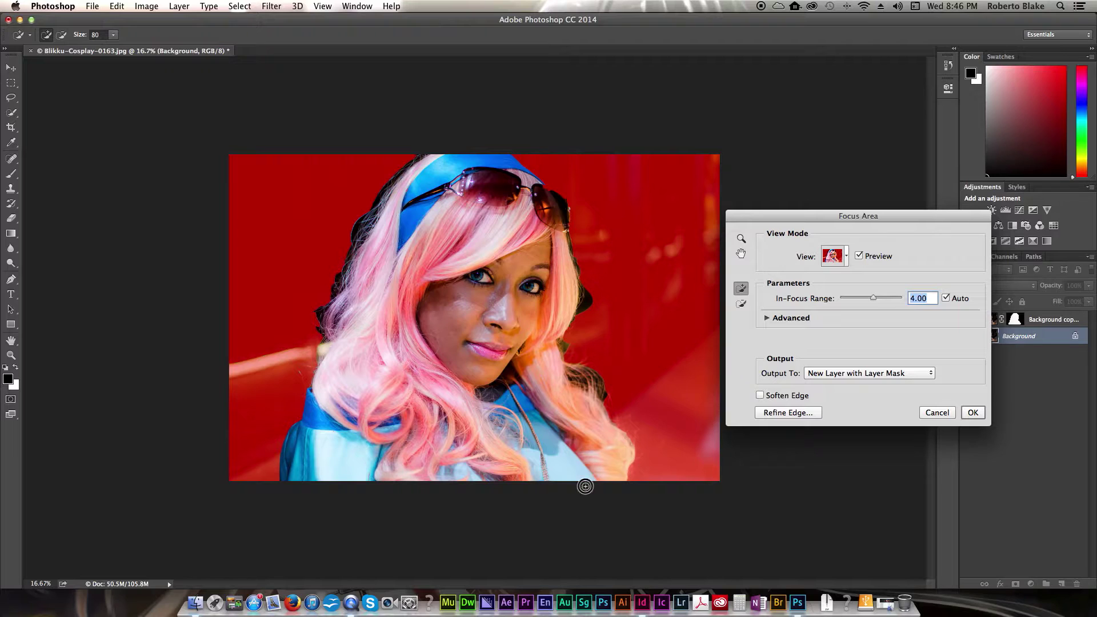
# Step: Add more lower-left clothing, then Alt-subtract background along the hair's left edge
pyautogui.click(510, 395)
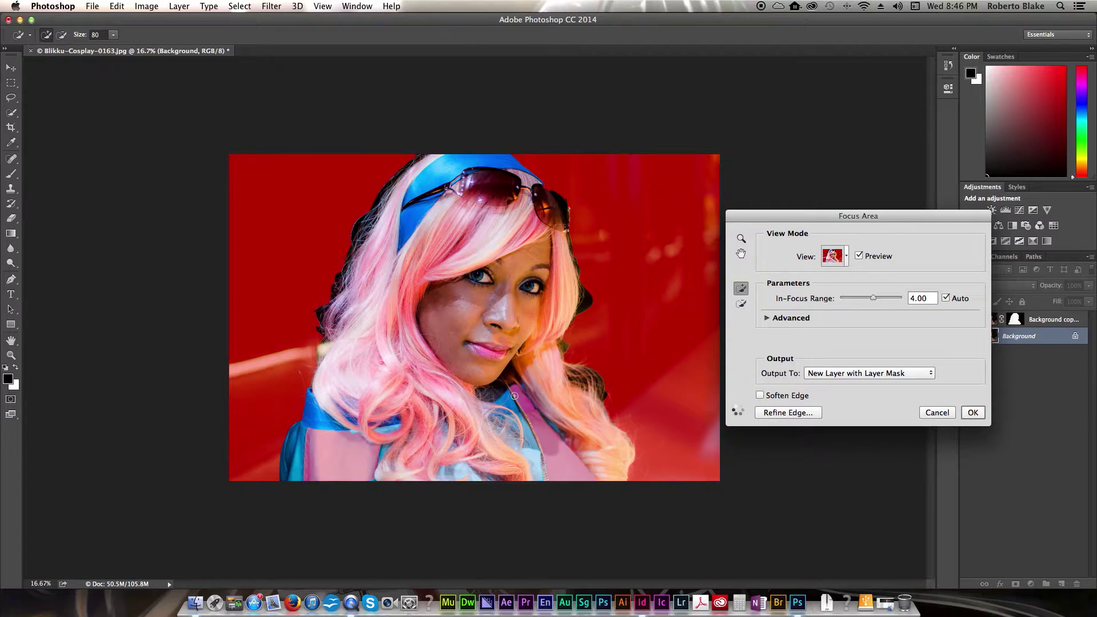
pyautogui.moveTo(369, 424)
pyautogui.mouseDown()
pyautogui.moveTo(348, 457)
pyautogui.moveTo(372, 457)
pyautogui.moveTo(358, 455)
pyautogui.mouseUp()
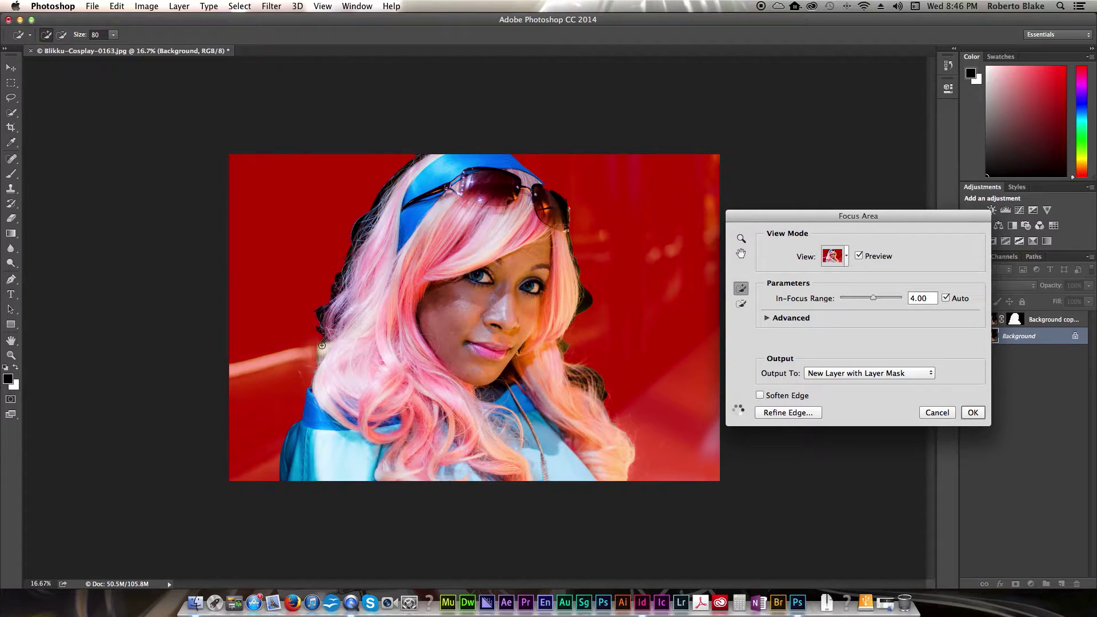
pyautogui.press('alt')
pyautogui.click(309, 364)
# Step: In Refine Edge, enable Smart Radius at 3.1 px and Decontaminate Colors at 100%
pyautogui.click(810, 415)
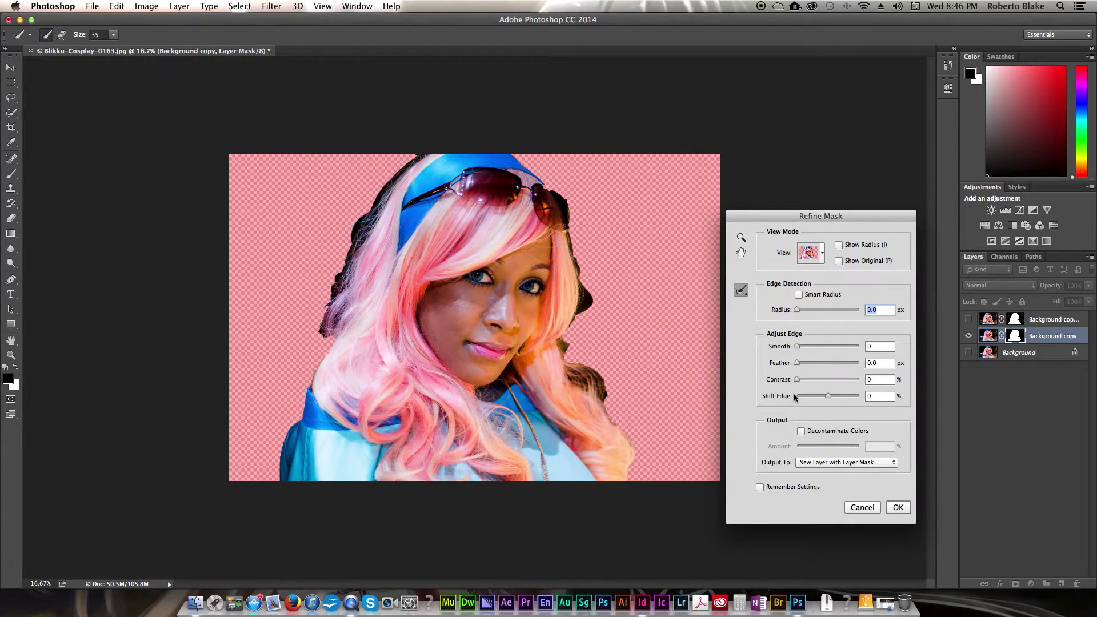
pyautogui.click(799, 294)
pyautogui.moveTo(798, 310); pyautogui.dragTo(807, 309)
pyautogui.click(803, 431)
pyautogui.click(860, 446)
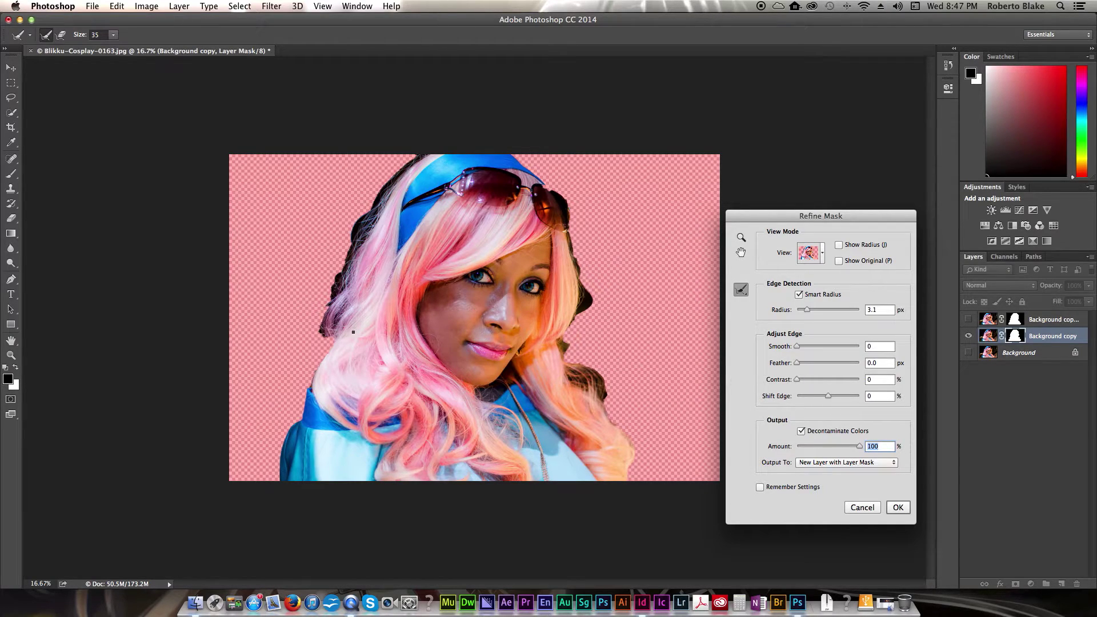
# Step: Brush Refine Radius with an 80 px brush along the left, right and lower hair edges
pyautogui.press(']')
pyautogui.press(']')
pyautogui.press(']')
pyautogui.moveTo(331, 319)
pyautogui.mouseDown()
pyautogui.moveTo(310, 346)
pyautogui.moveTo(337, 325)
pyautogui.moveTo(334, 336)
pyautogui.moveTo(343, 246)
pyautogui.moveTo(373, 185)
pyautogui.moveTo(378, 206)
pyautogui.moveTo(435, 147)
pyautogui.mouseUp()
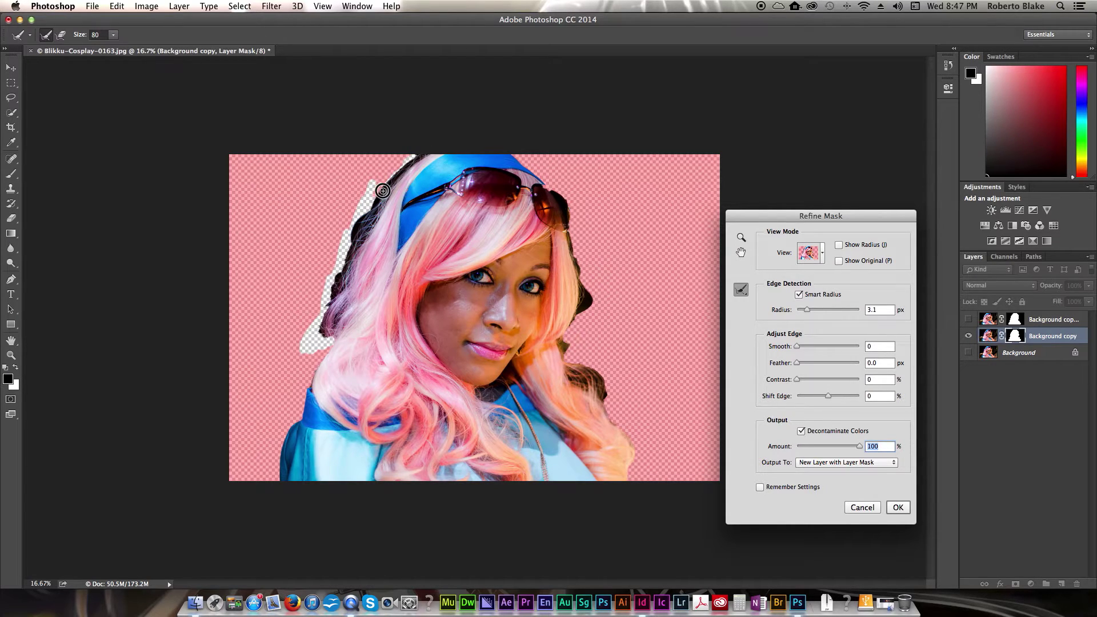
pyautogui.moveTo(315, 329); pyautogui.dragTo(301, 366)
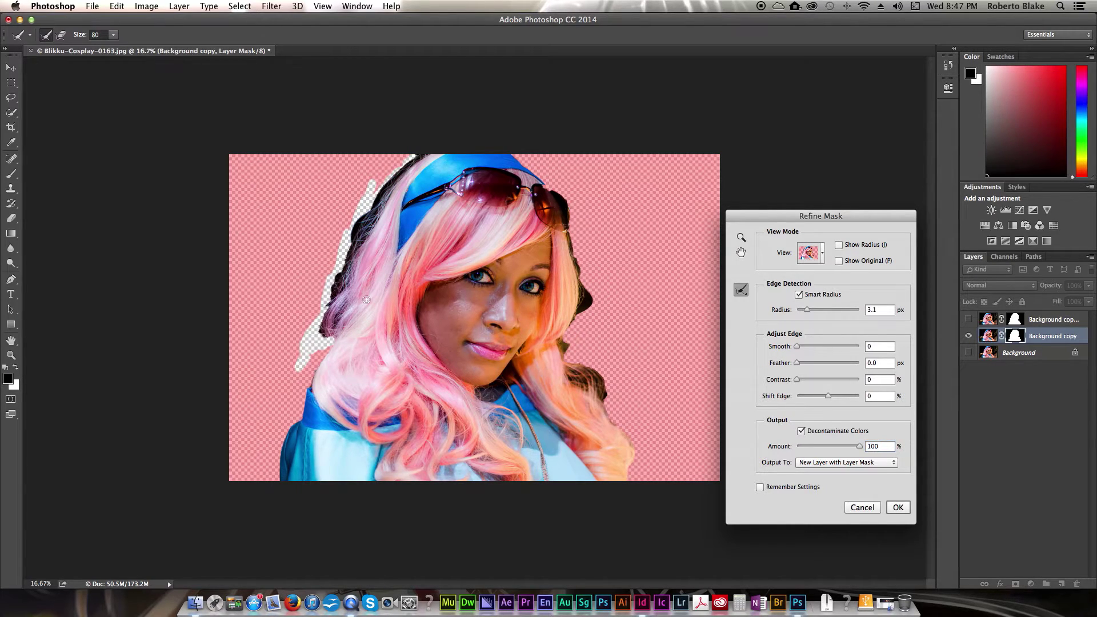
pyautogui.moveTo(564, 347)
pyautogui.mouseDown()
pyautogui.moveTo(573, 386)
pyautogui.moveTo(593, 372)
pyautogui.moveTo(571, 241)
pyautogui.moveTo(593, 370)
pyautogui.moveTo(613, 396)
pyautogui.mouseUp()
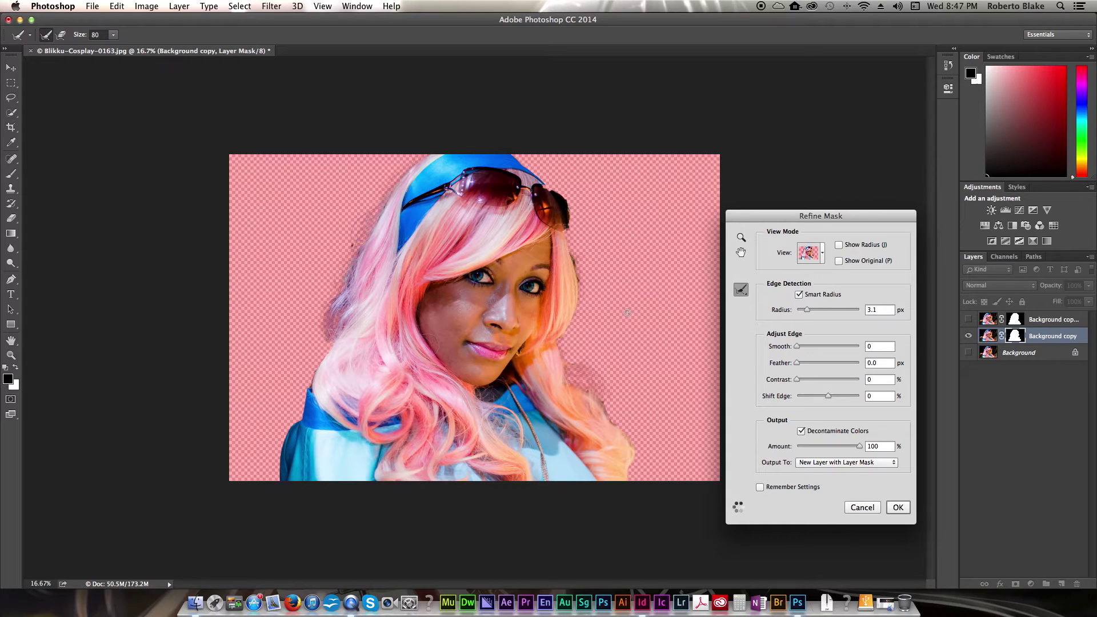
pyautogui.moveTo(577, 275); pyautogui.dragTo(586, 251)
pyautogui.moveTo(355, 240)
pyautogui.mouseDown()
pyautogui.moveTo(330, 326)
pyautogui.moveTo(303, 348)
pyautogui.mouseUp()
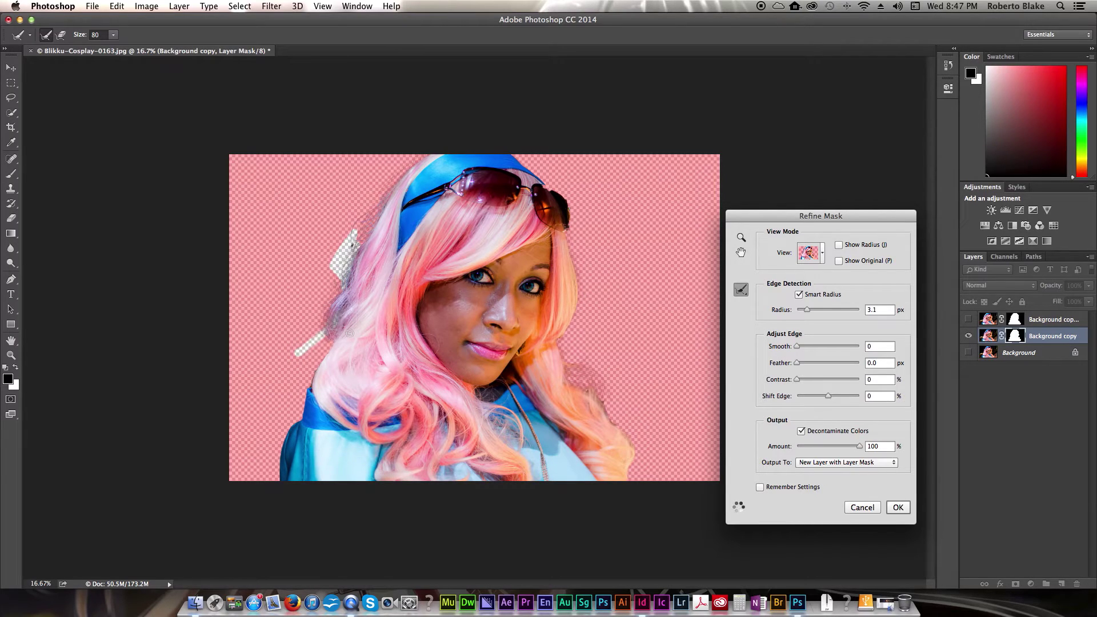
pyautogui.moveTo(616, 417); pyautogui.dragTo(646, 441)
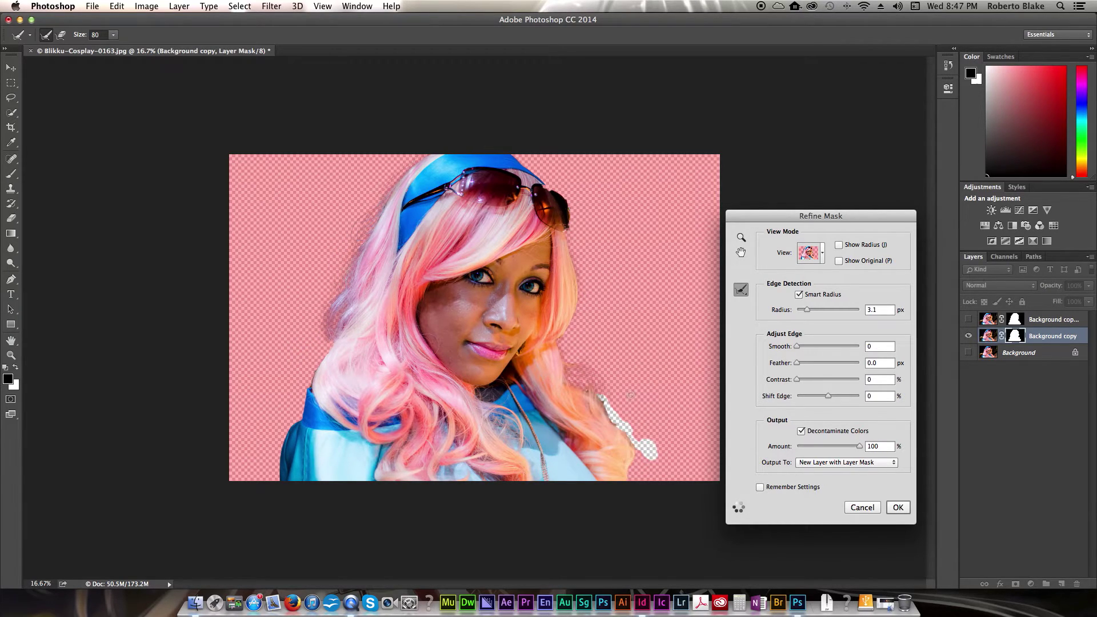
# Step: Preview On Black, raise Contrast to 5, touch up the right hair edge, and apply the mask
pyautogui.click(823, 256)
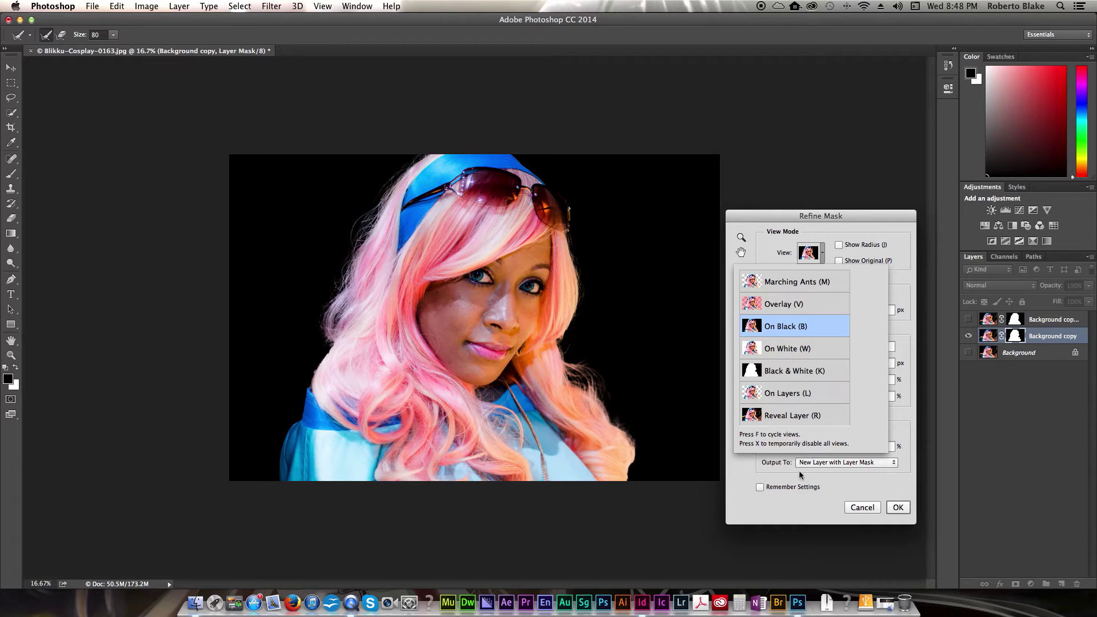
pyautogui.click(802, 502)
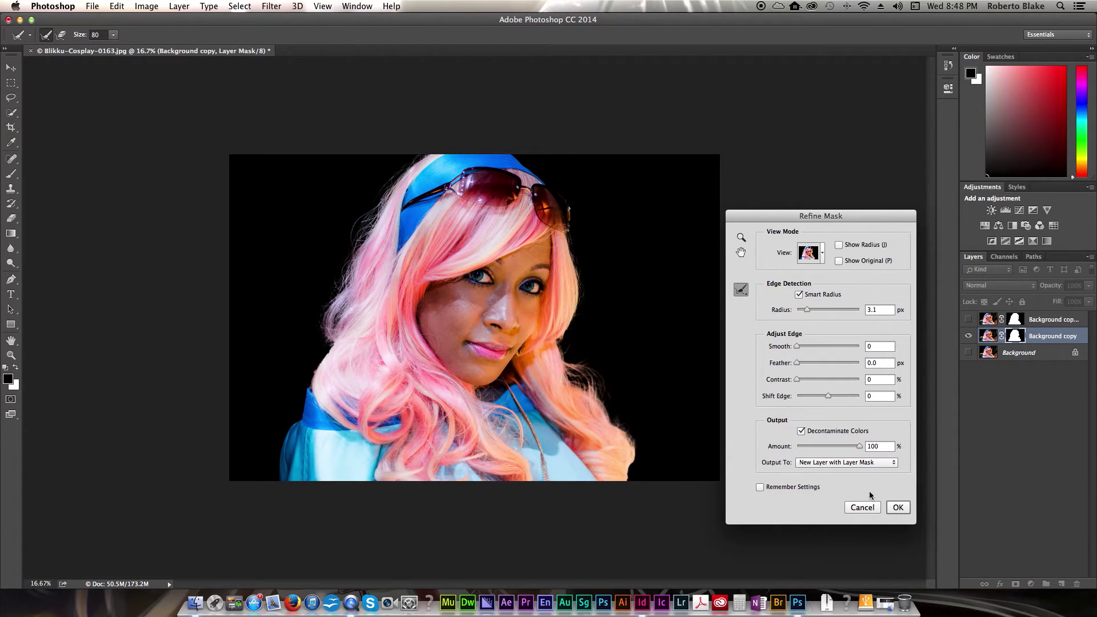
pyautogui.moveTo(797, 380); pyautogui.dragTo(800, 381)
pyautogui.moveTo(567, 327)
pyautogui.mouseDown()
pyautogui.moveTo(580, 253)
pyautogui.moveTo(583, 320)
pyautogui.mouseUp()
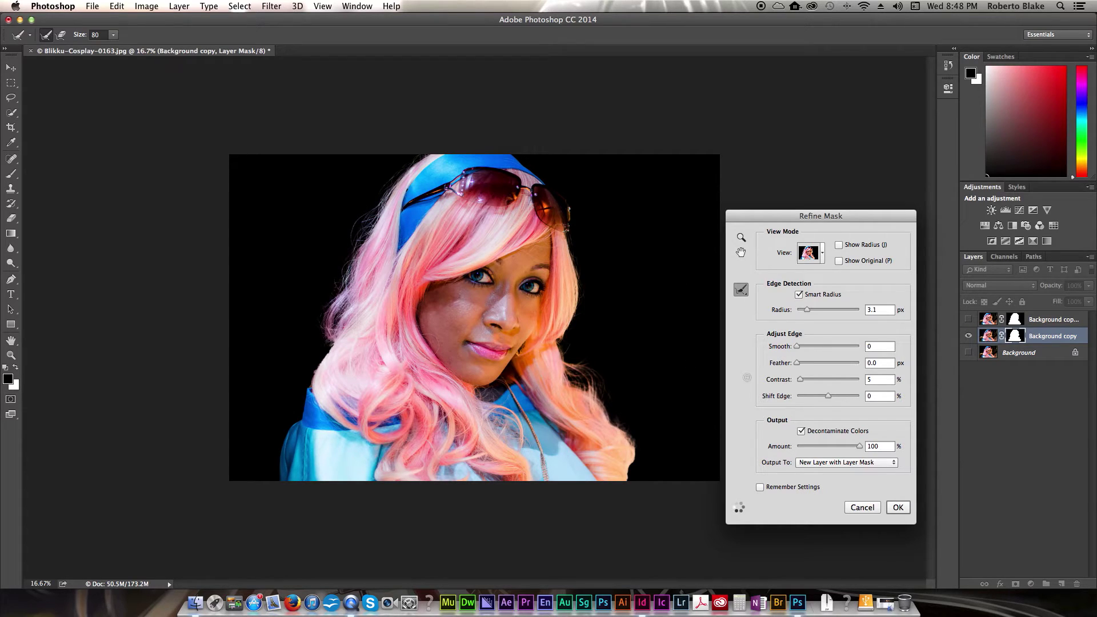
pyautogui.click(898, 508)
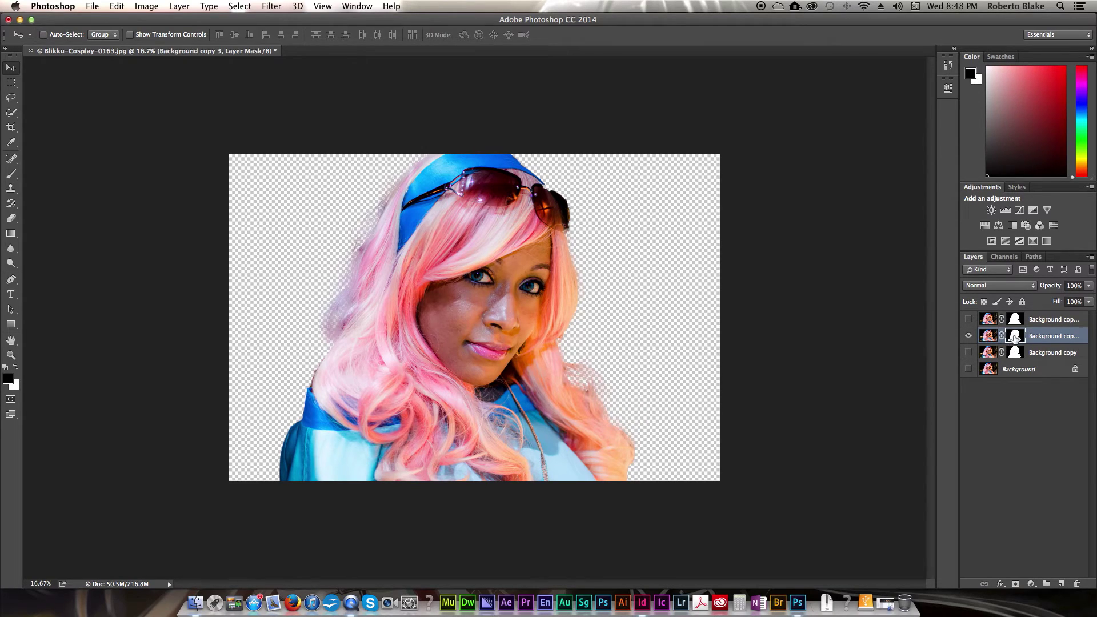
# Step: Select the Background layer and add a new layer above it filled with black
pyautogui.press('b')
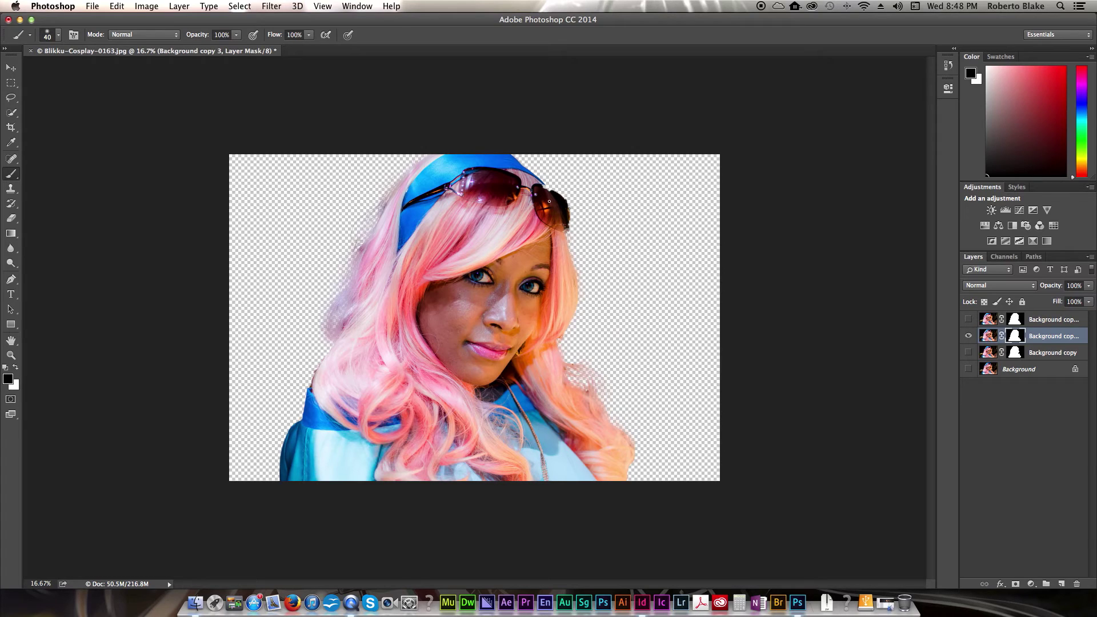
pyautogui.press(']')
pyautogui.press('x')
pyautogui.click(1026, 373)
pyautogui.press('g')
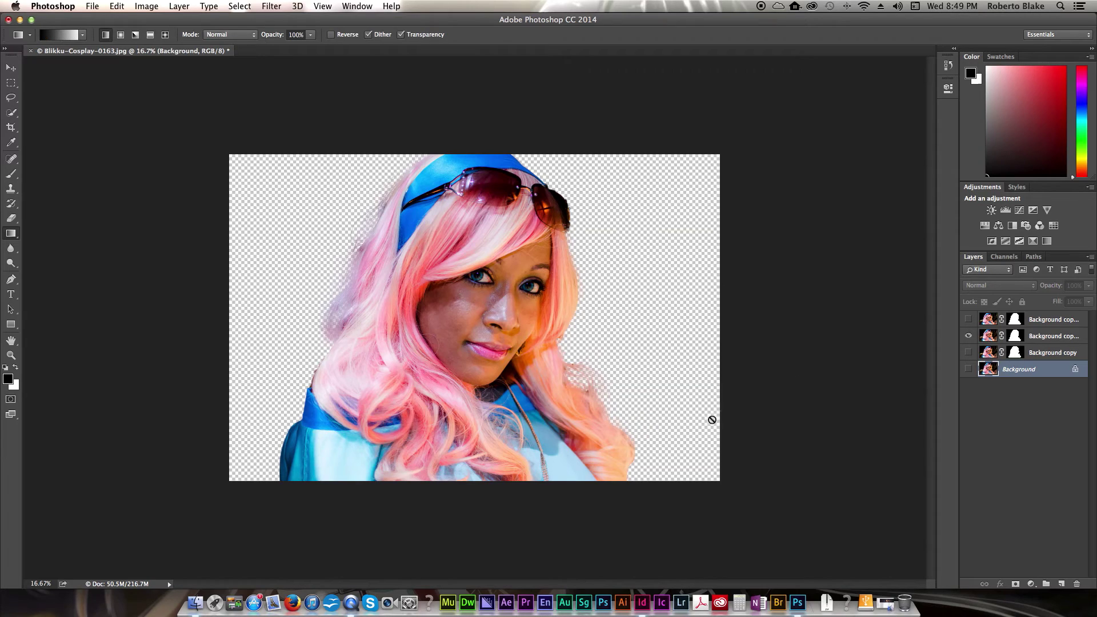
pyautogui.click(1062, 584)
pyautogui.hotkey('shift', 'g')
pyautogui.click(700, 389)
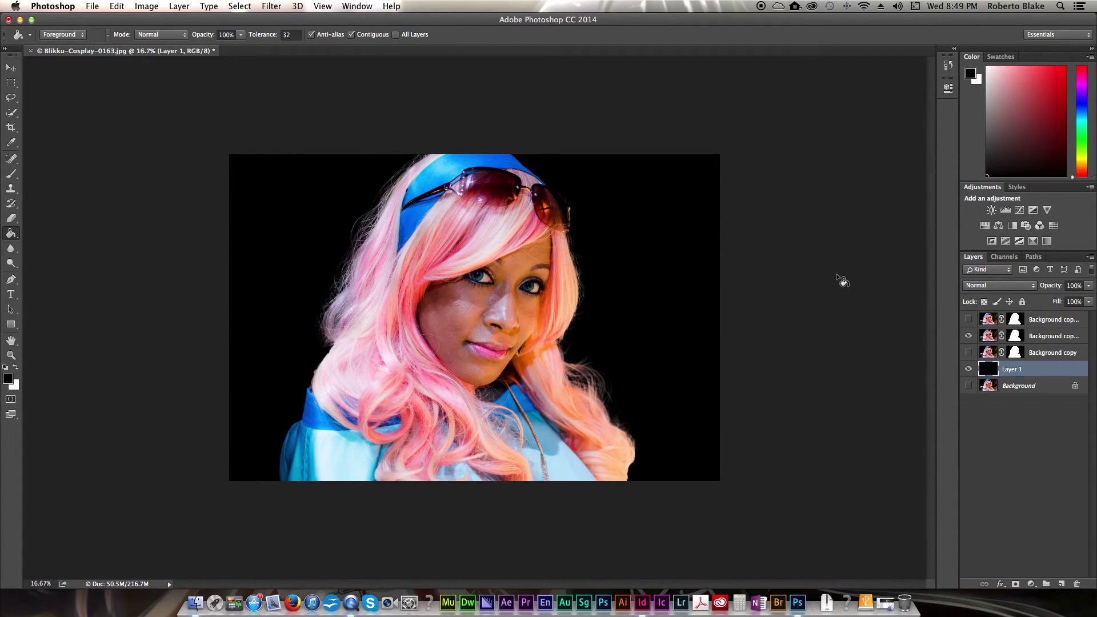
# Step: Move the original photo layer to the top and hide it to reveal the black backdrop
pyautogui.moveTo(1013, 394); pyautogui.dragTo(1018, 317)
pyautogui.click(967, 320)
pyautogui.click(968, 320)
pyautogui.click(969, 320)
pyautogui.click(968, 319)
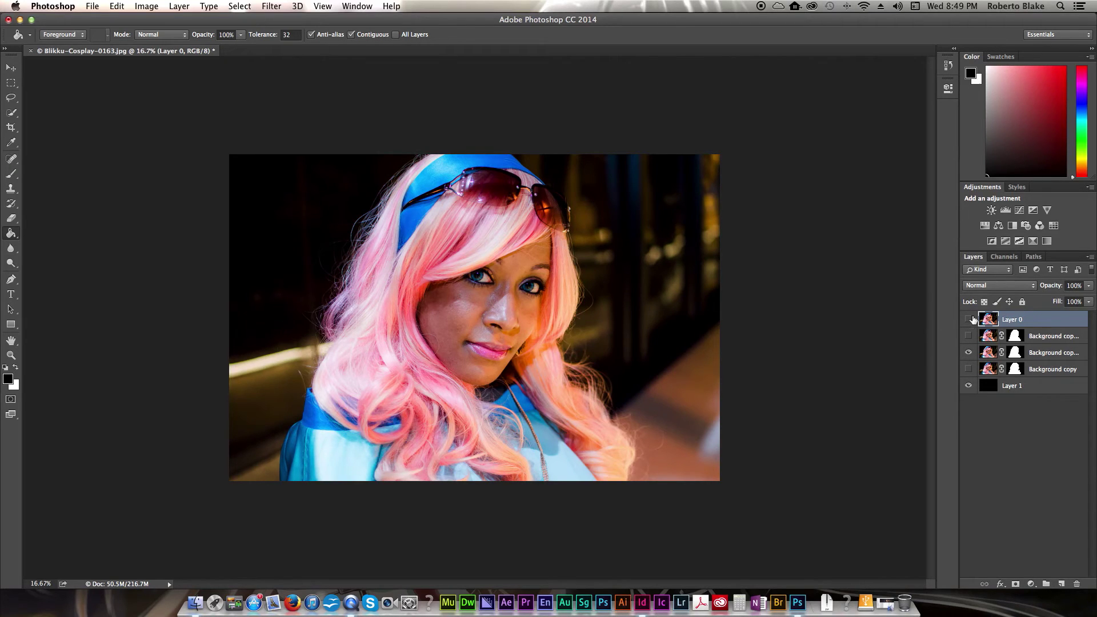
pyautogui.click(968, 320)
pyautogui.click(968, 320)
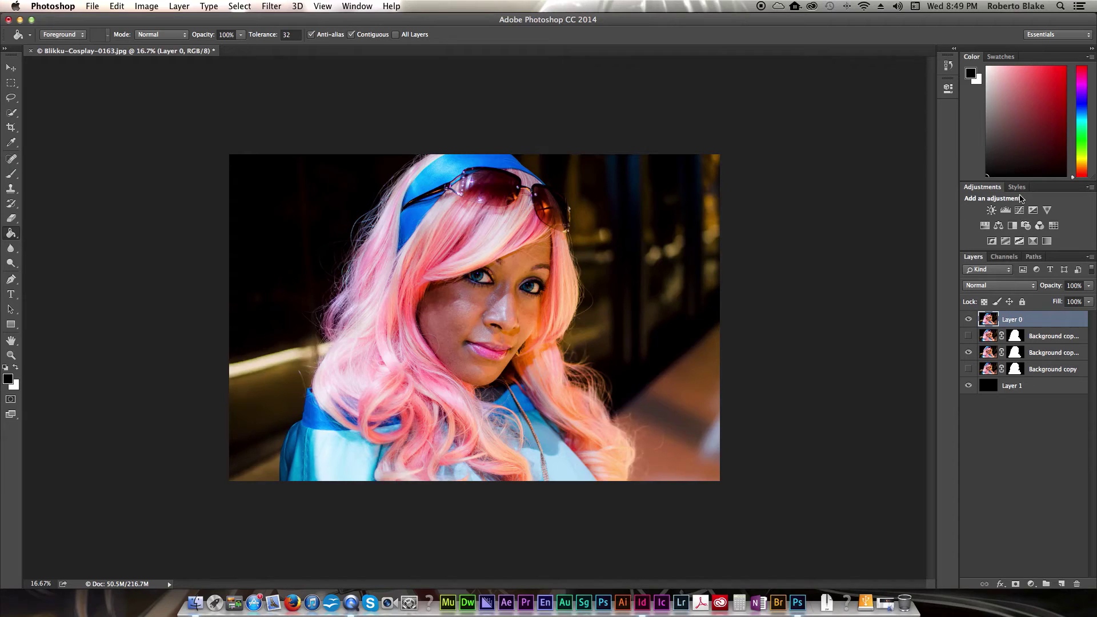